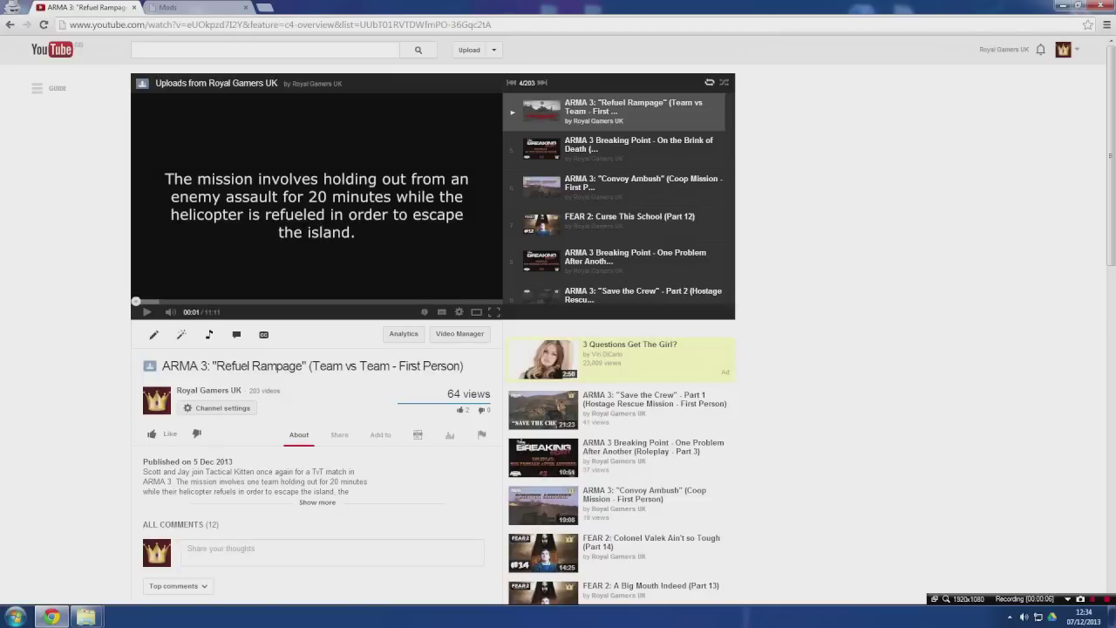
Switch to the Mods forum topic, download the ACRE mod archive linked in installation step 1, and open it
scroll(558, 349, "down", 6)
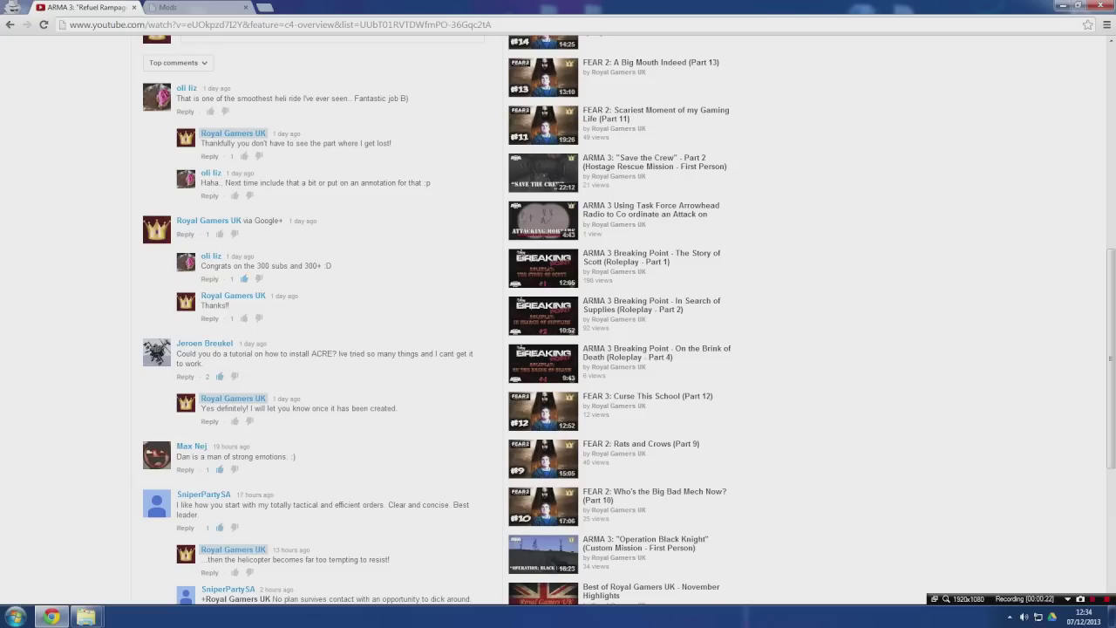
left_click(193, 7)
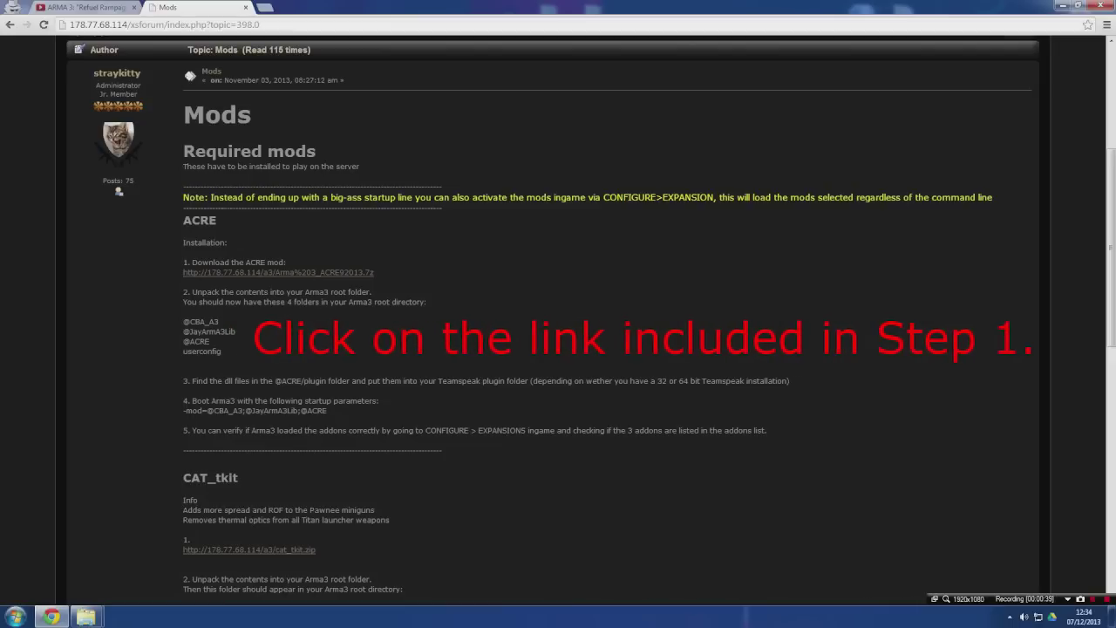
left_click(279, 272)
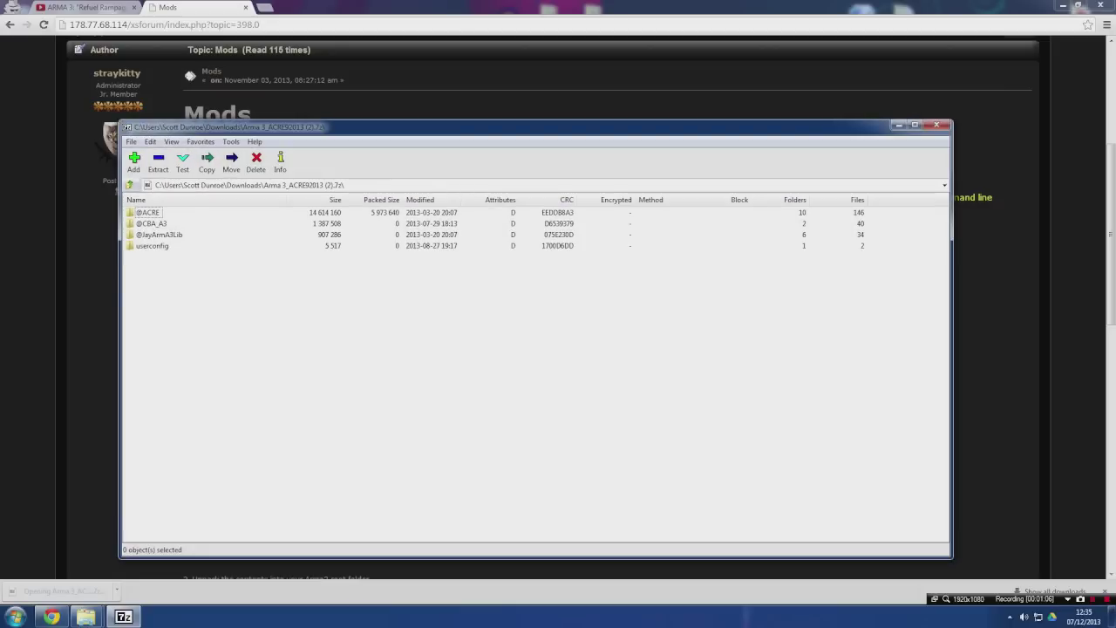
Bring up the Arma 3 root folder in the file explorer and place it beside the ACRE archive window
left_click_drag(305, 128, 645, 85)
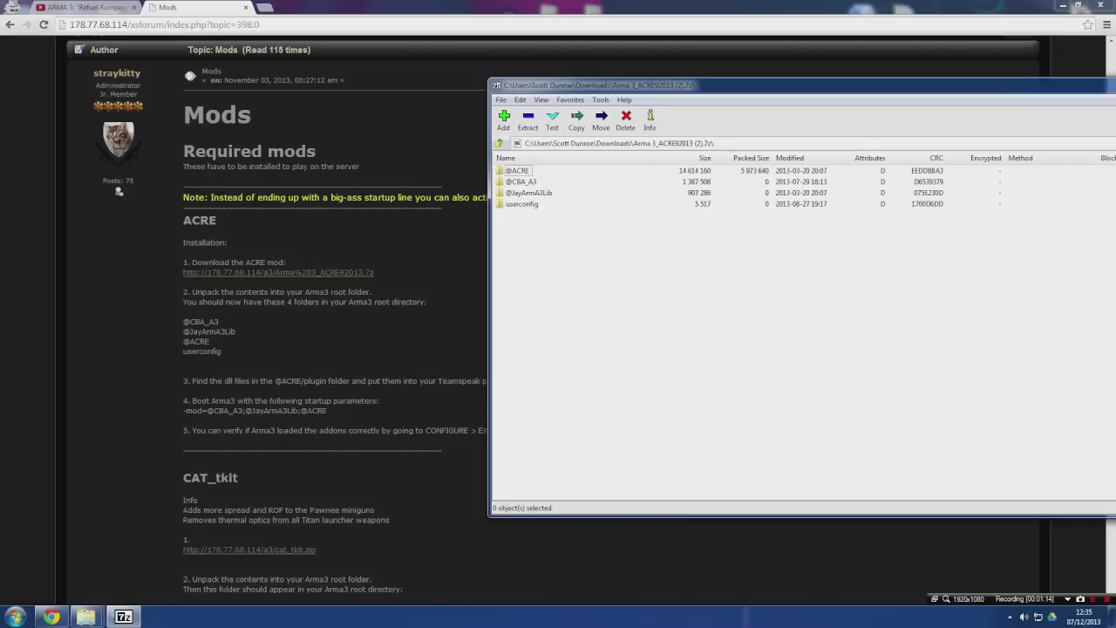
left_click_drag(646, 86, 427, 116)
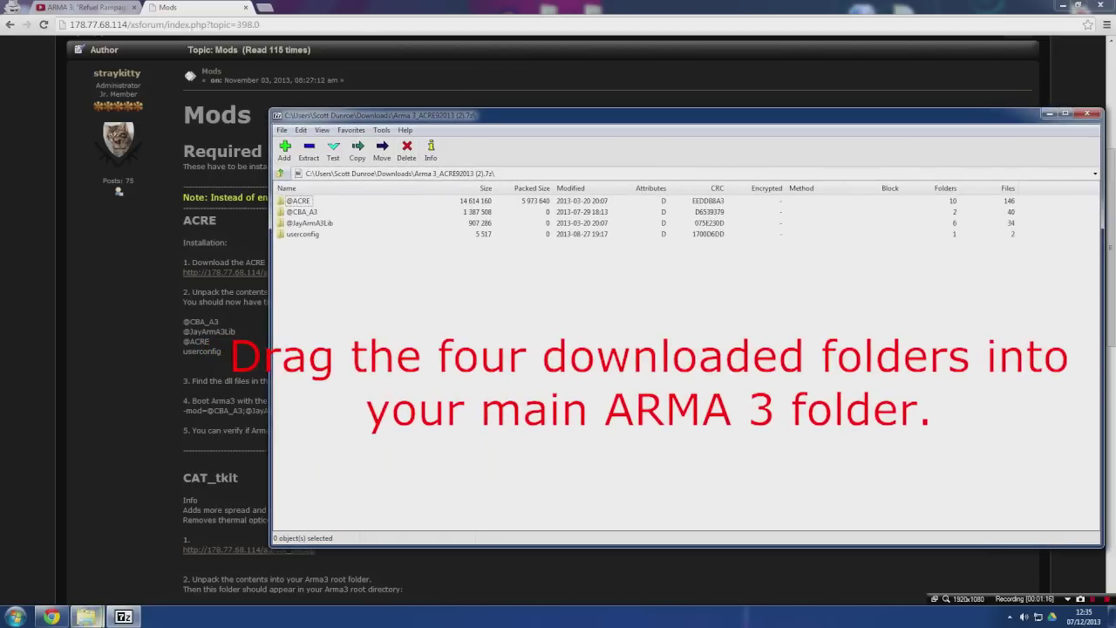
mouse_move(87, 617)
left_click(79, 548)
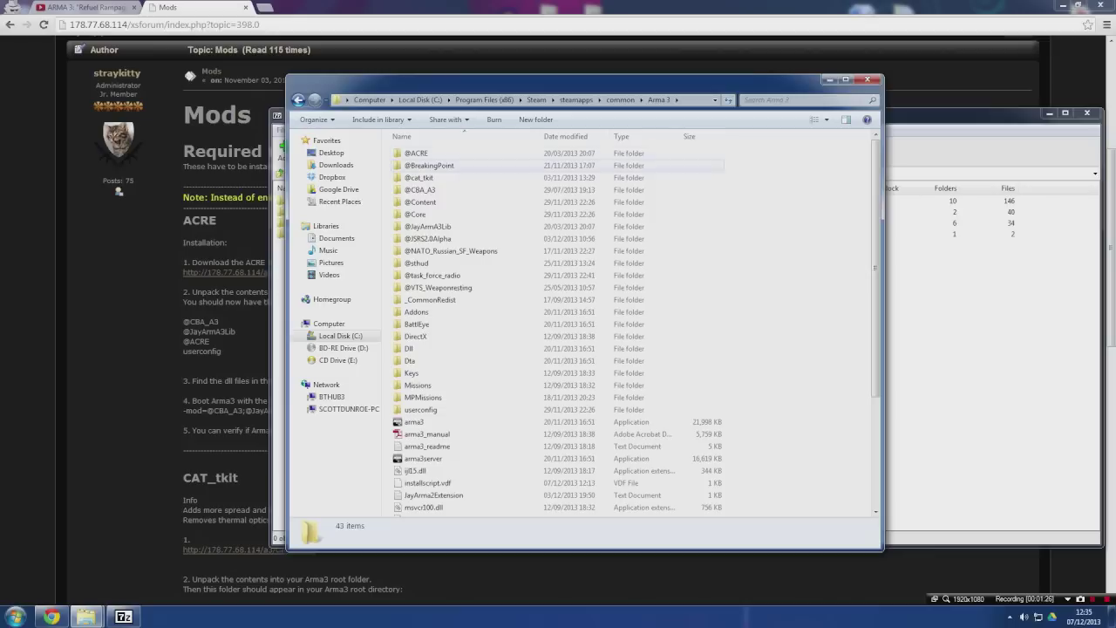
left_click_drag(575, 81, 795, 71)
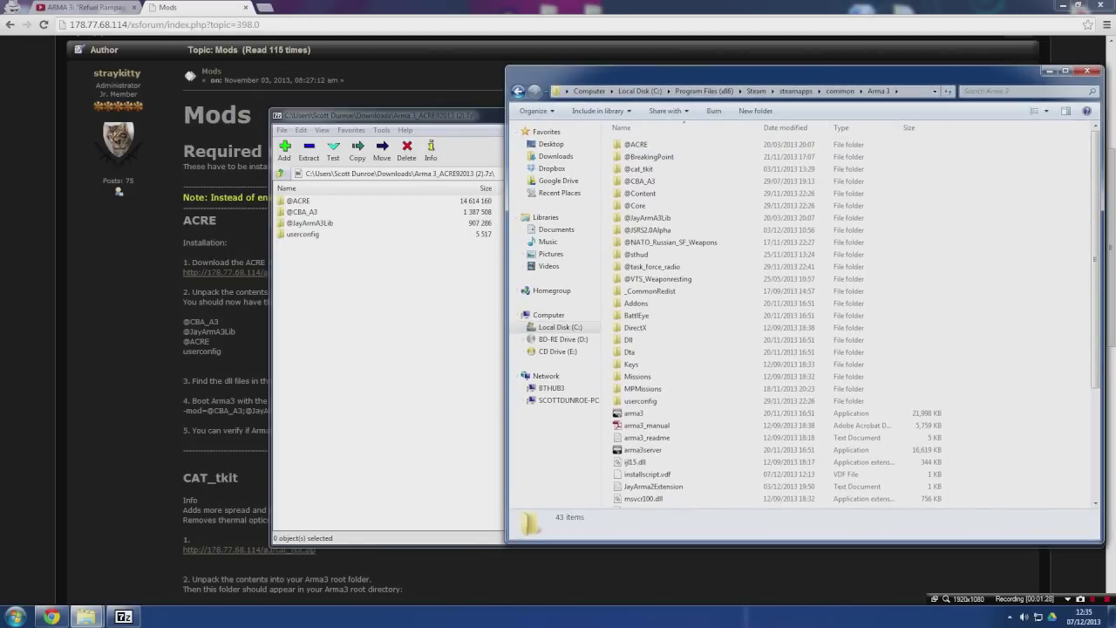
left_click(366, 283)
left_click_drag(304, 270, 299, 199)
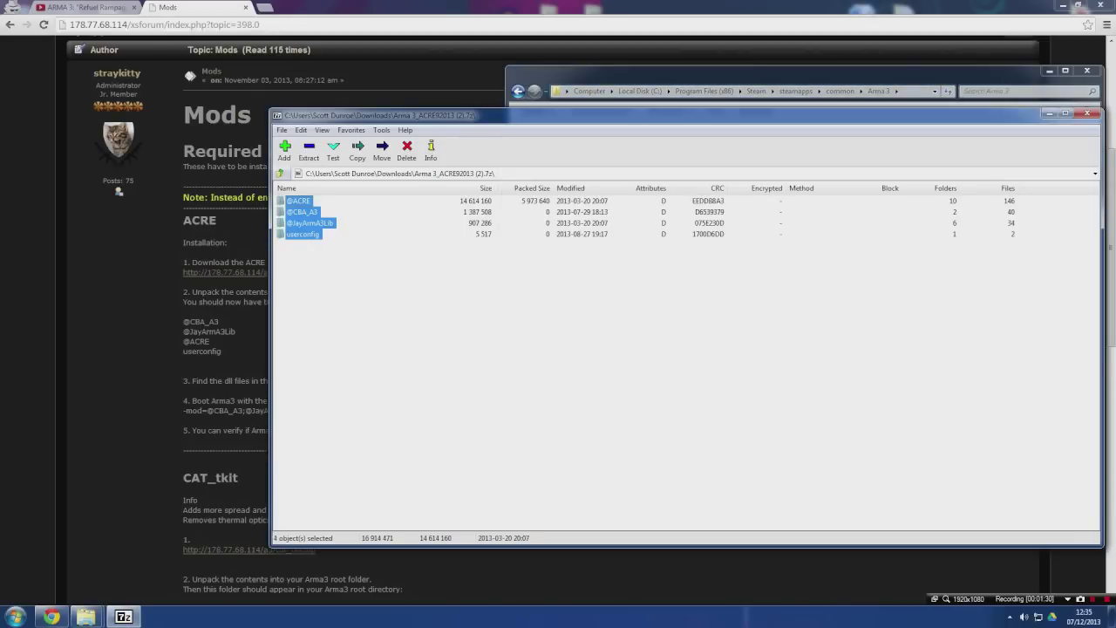
left_click_drag(436, 115, 858, 200)
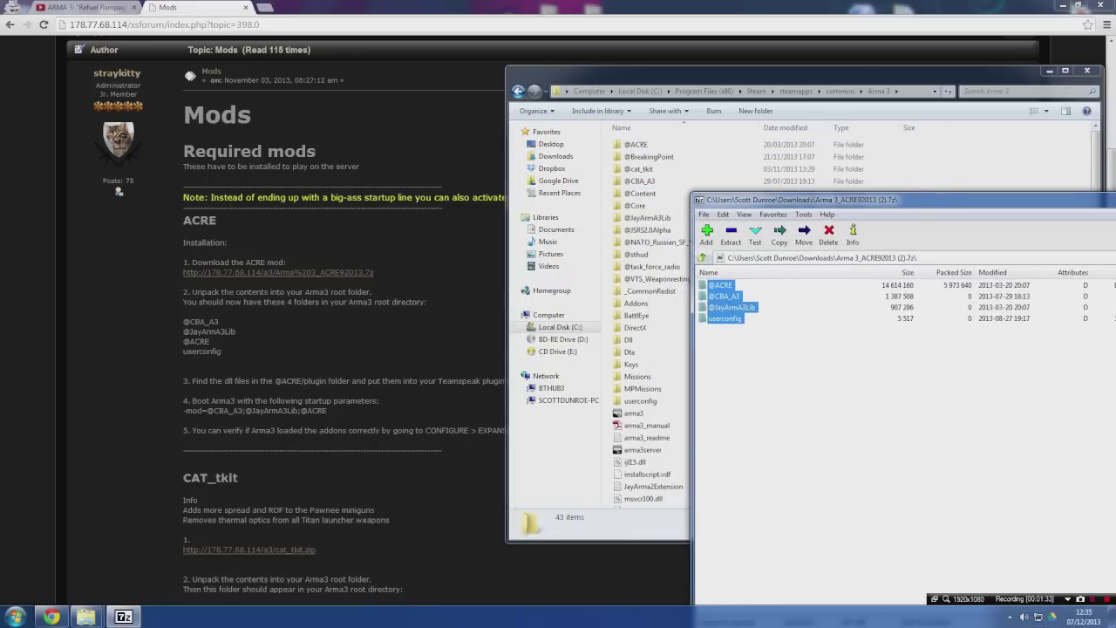
left_click_drag(858, 200, 365, 165)
left_click_drag(750, 74, 576, 123)
left_click_drag(654, 124, 617, 105)
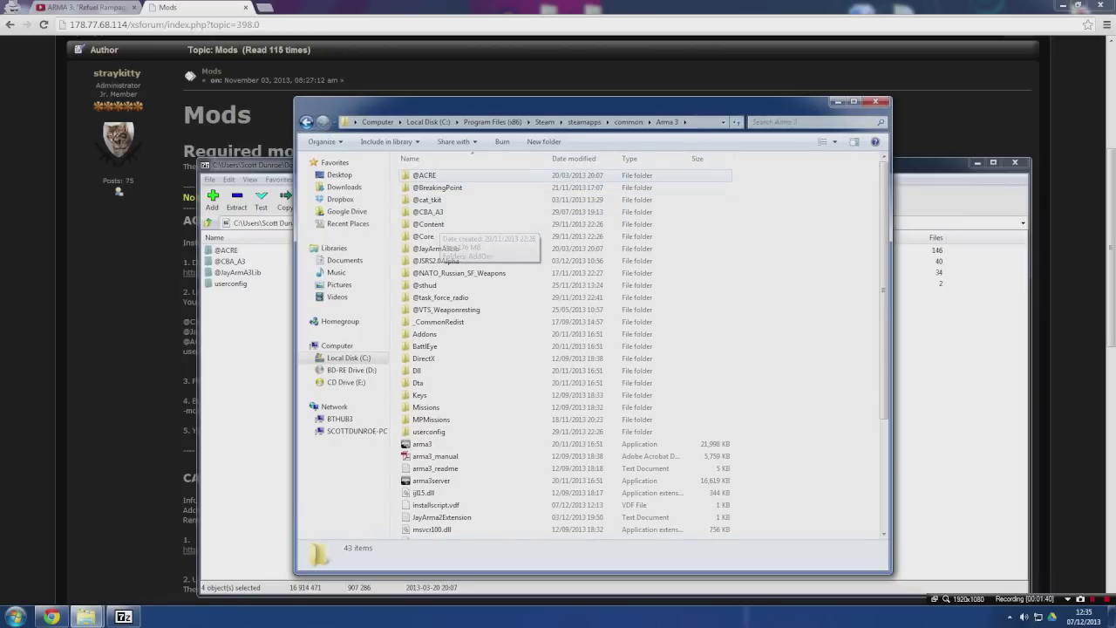
Close the ACRE archive and return to the remaining ACRE installation instructions in the forum topic
left_click(249, 165)
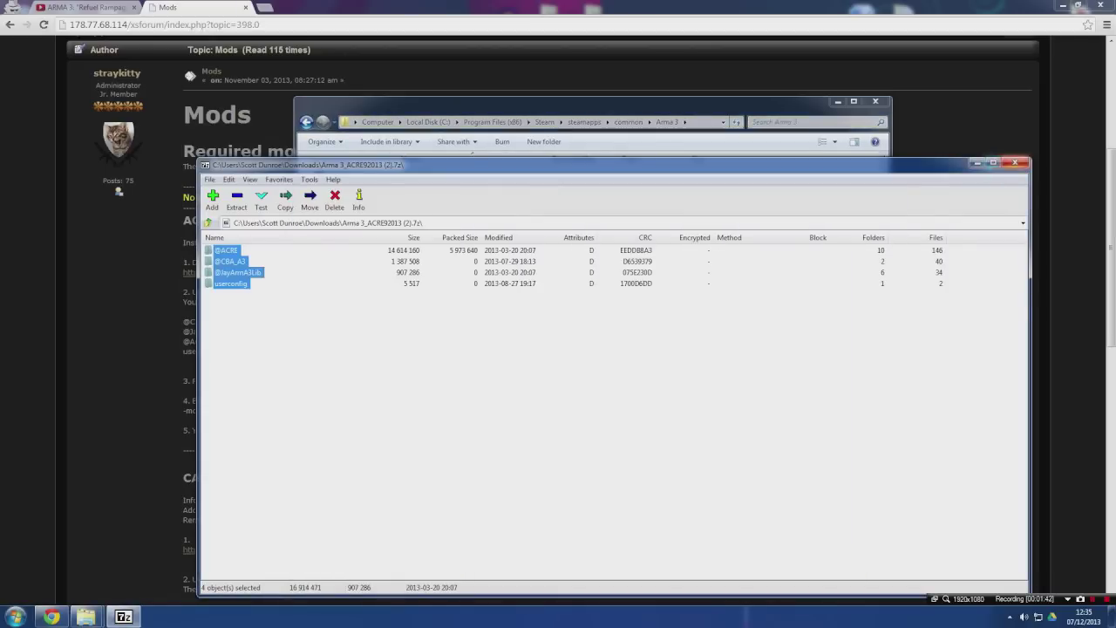
left_click(1015, 163)
left_click(977, 218)
scroll(977, 218, "down", 2)
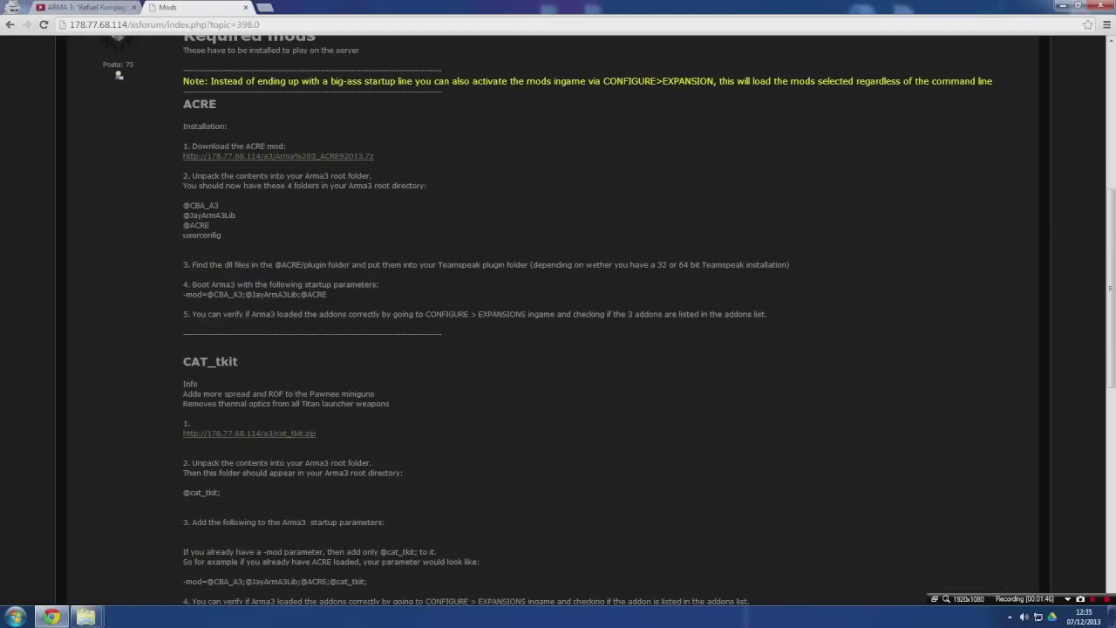
mouse_move(88, 617)
left_click(76, 557)
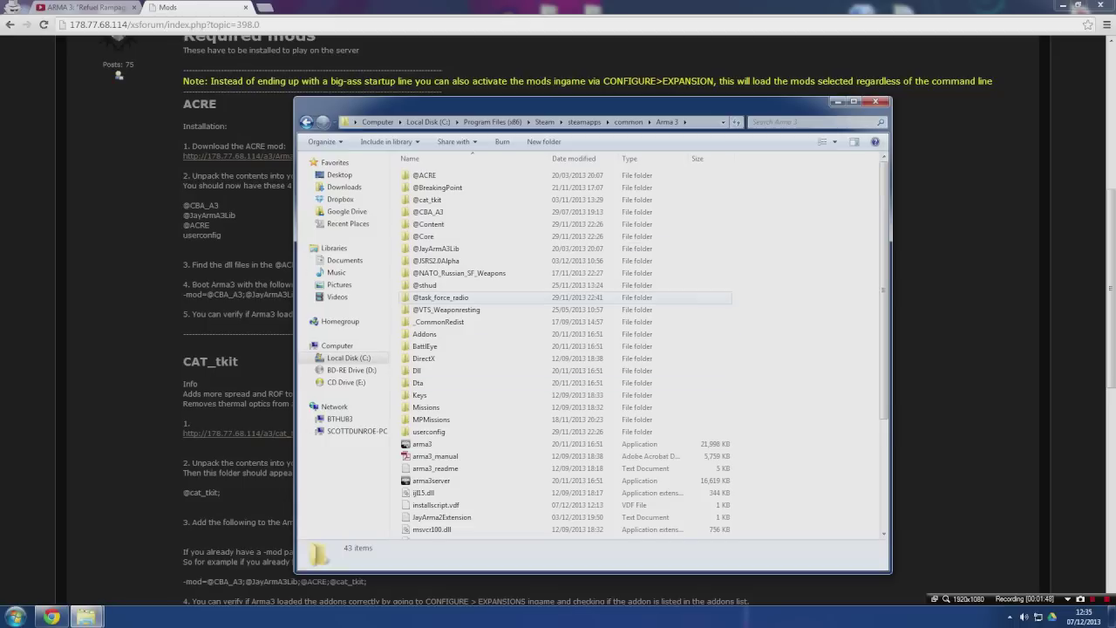
double_click(425, 175)
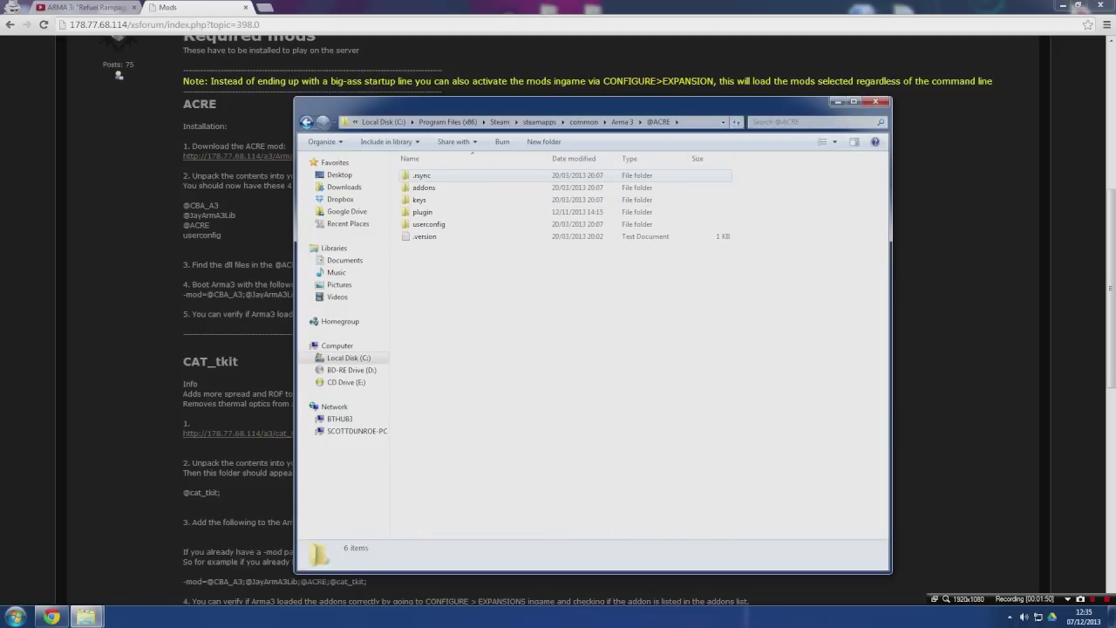
double_click(423, 212)
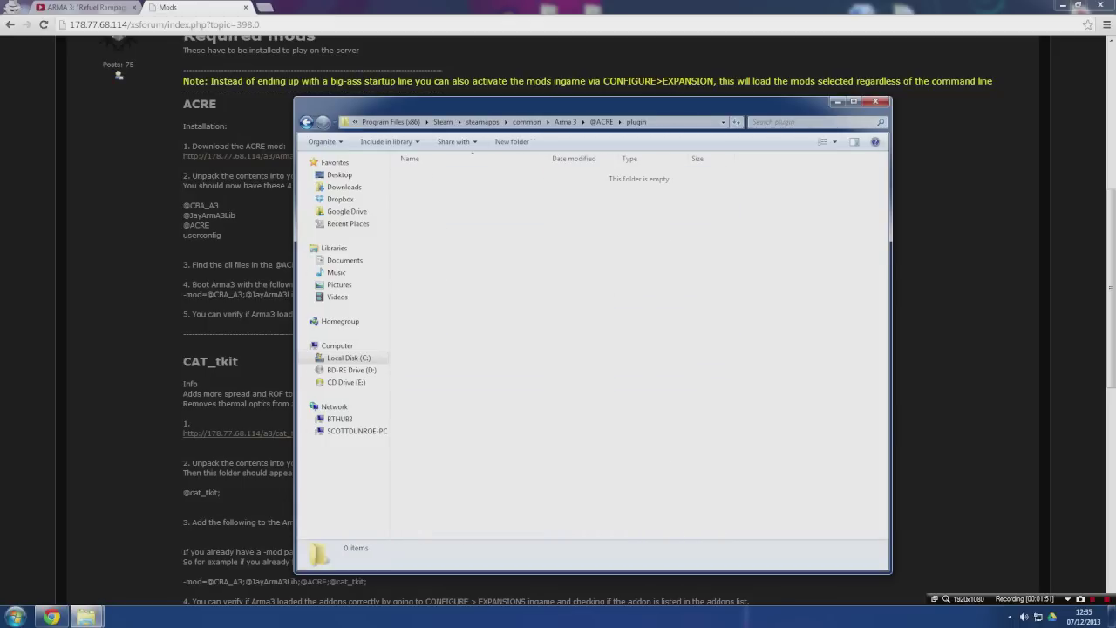
left_click_drag(567, 104, 794, 92)
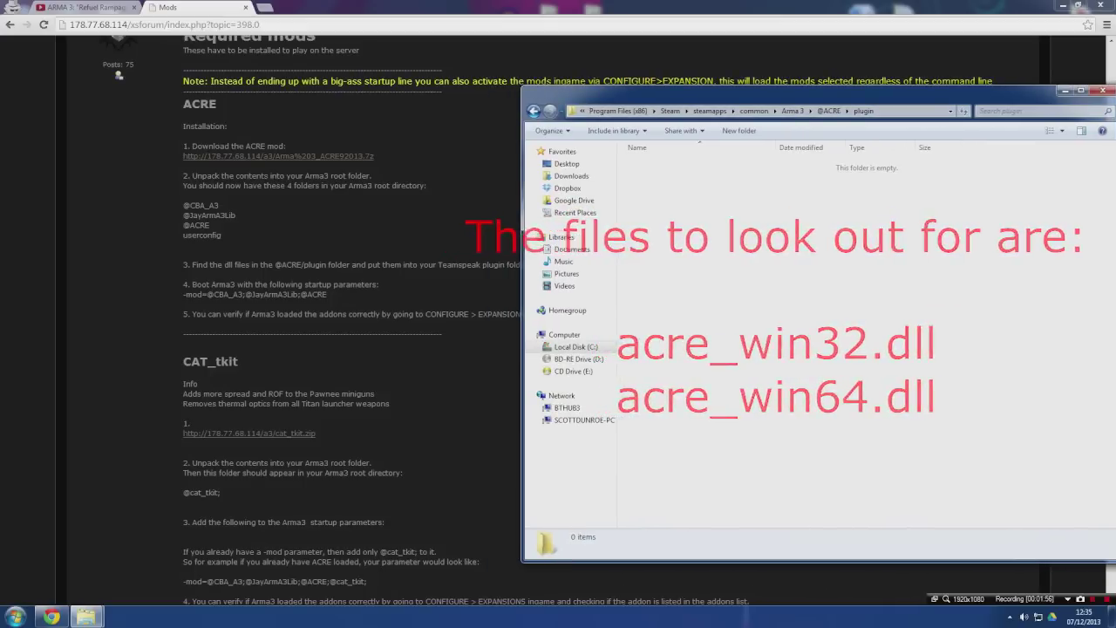
left_click_drag(795, 92, 829, 91)
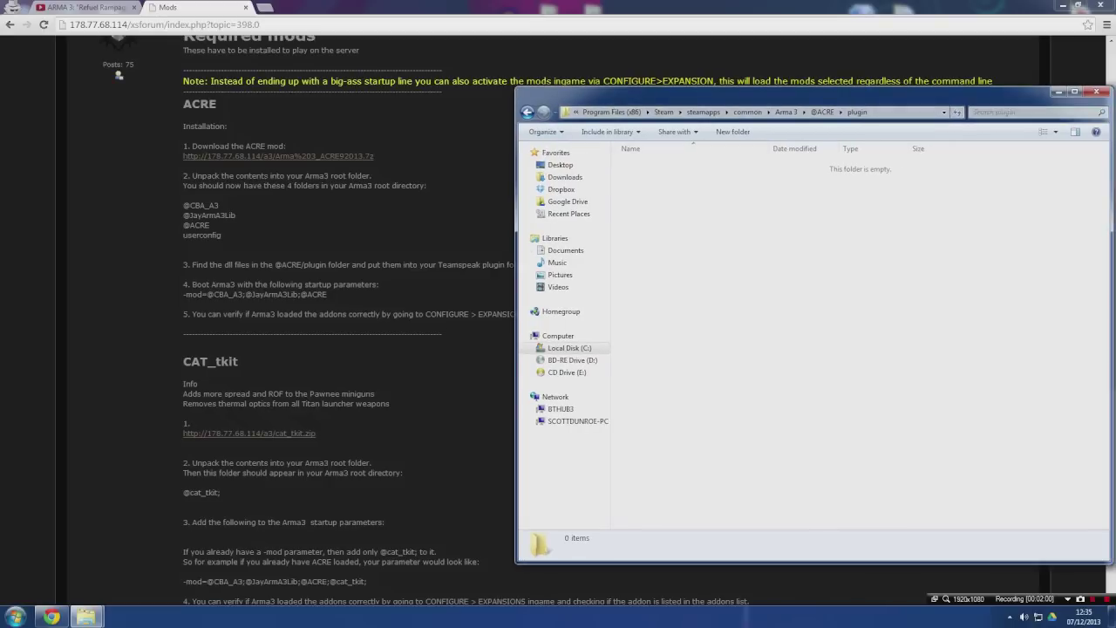
Open the plugins folder of the TeamSpeak 3 Client installation beside the ACRE plugin folder
mouse_move(85, 616)
left_click(204, 558)
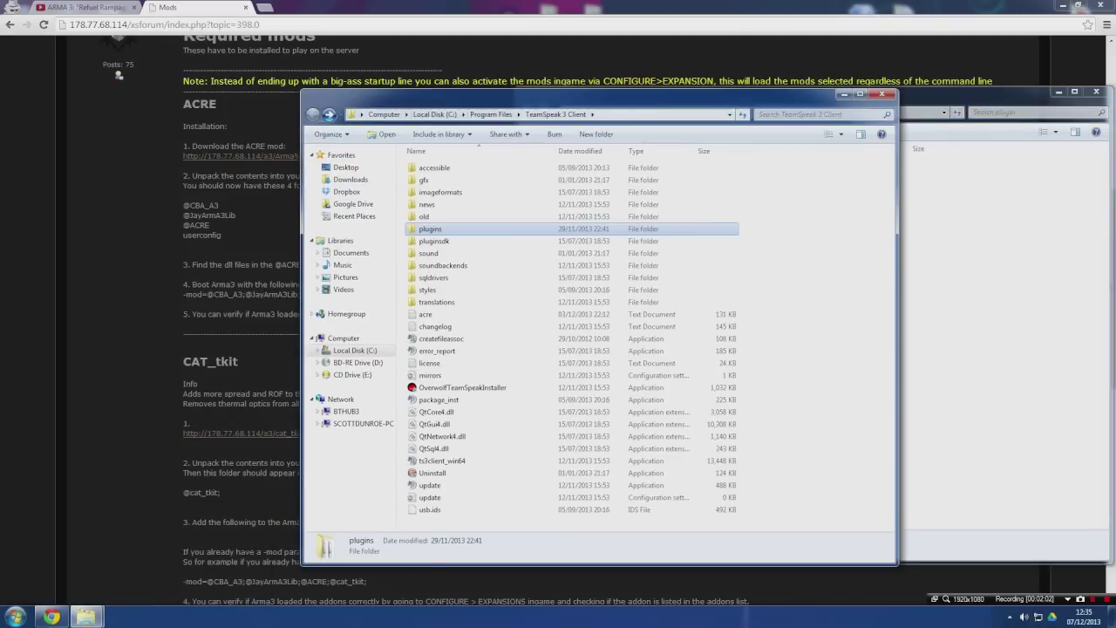
left_click_drag(427, 94, 287, 97)
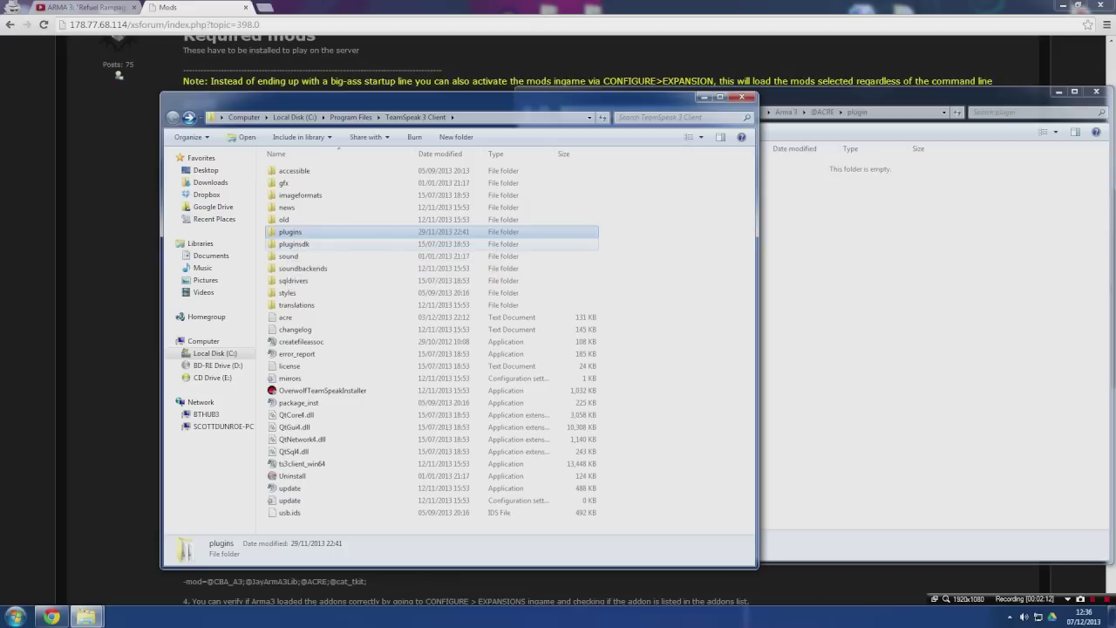
double_click(300, 233)
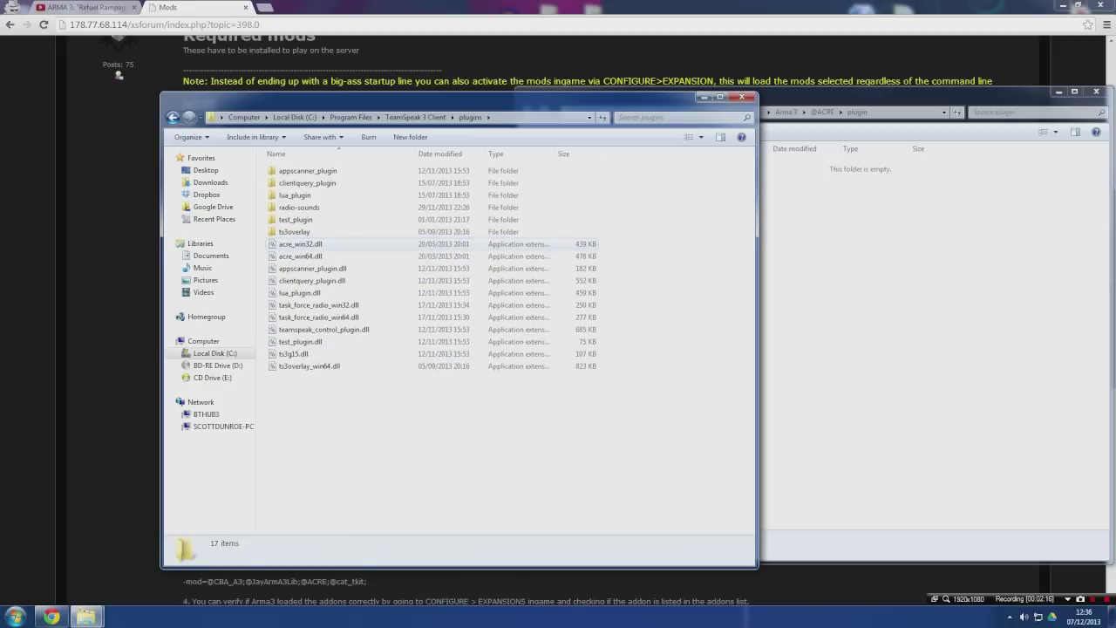
Locate acre_win32.dll in TeamSpeak's plugins folder, comparing it with the ACRE plugin folder, and return to the forum topic
left_click(828, 262)
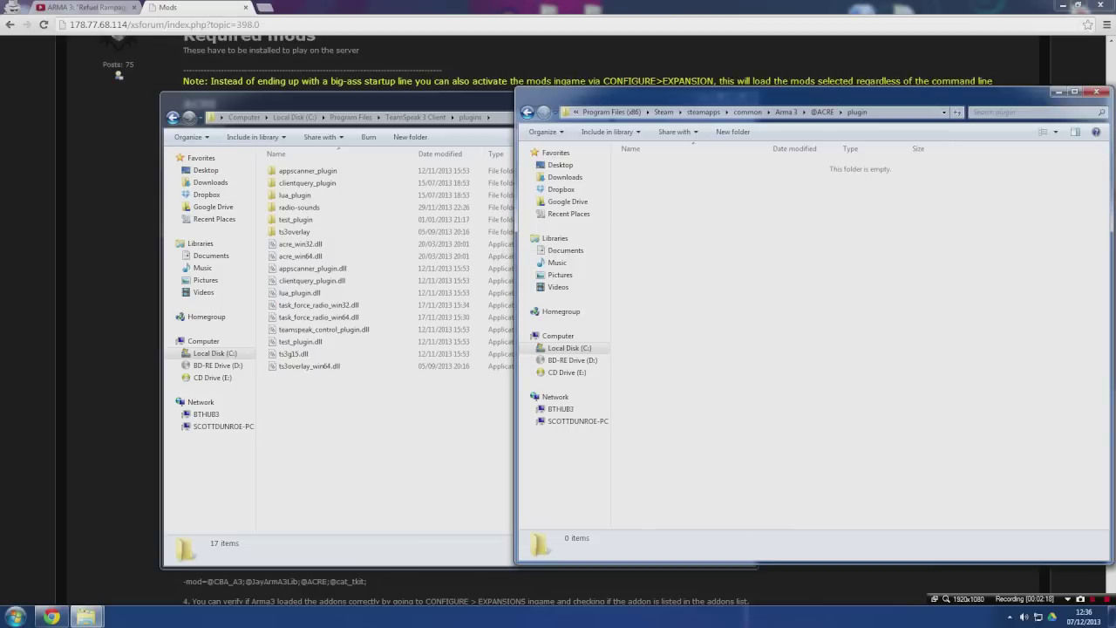
left_click(301, 244)
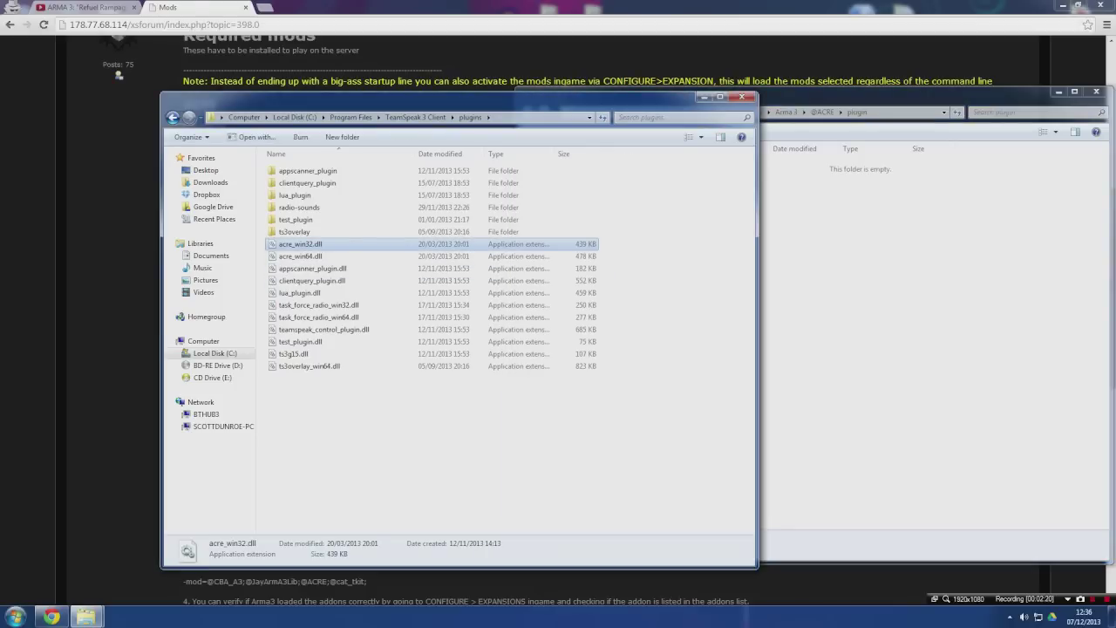
left_click_drag(453, 98, 394, 100)
left_click(83, 218)
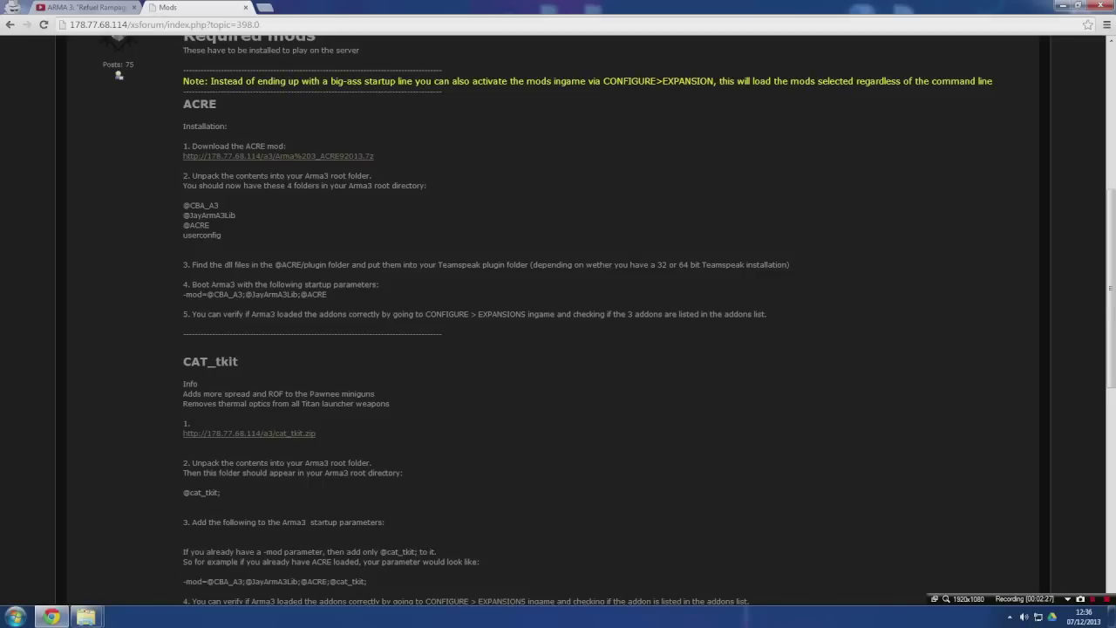
Switch to Steam and open the launch options in the properties of Arma 3
left_click(1011, 616)
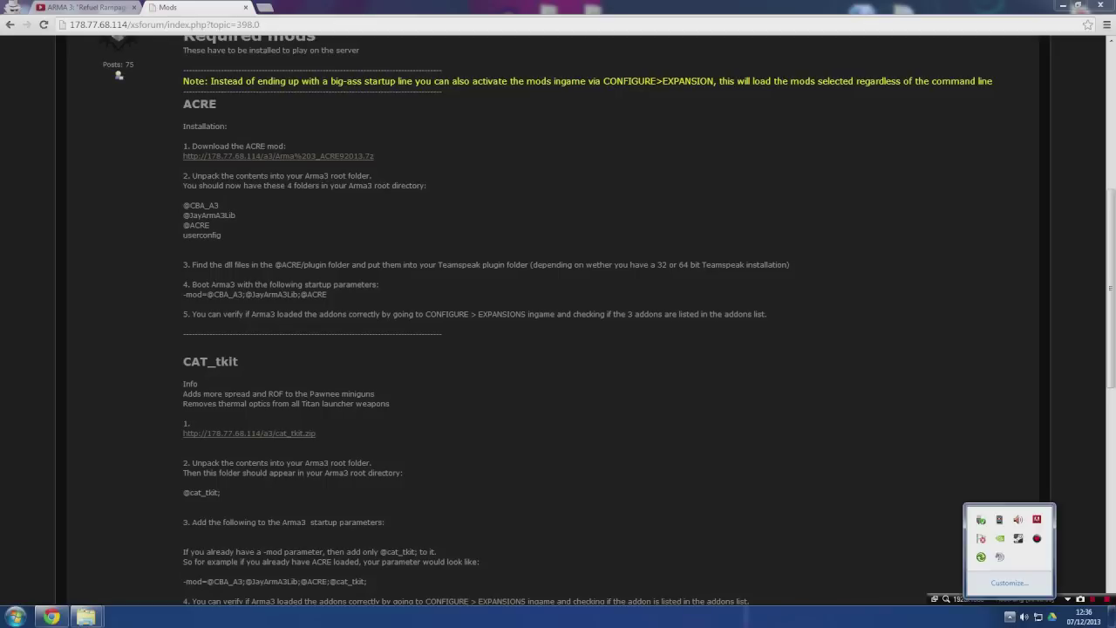
double_click(1017, 538)
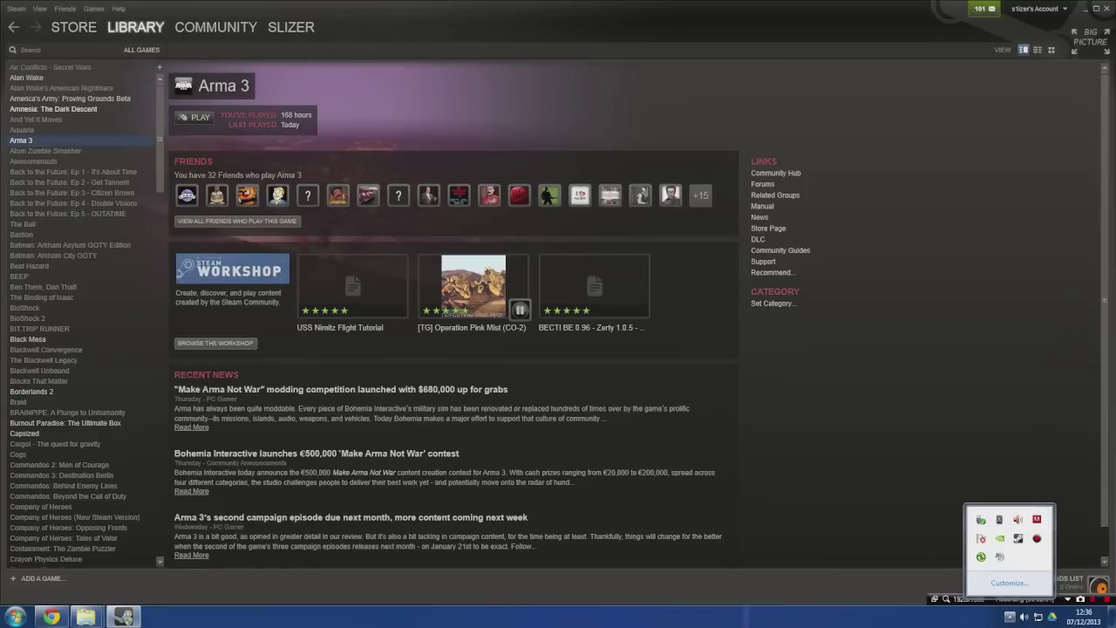
right_click(25, 141)
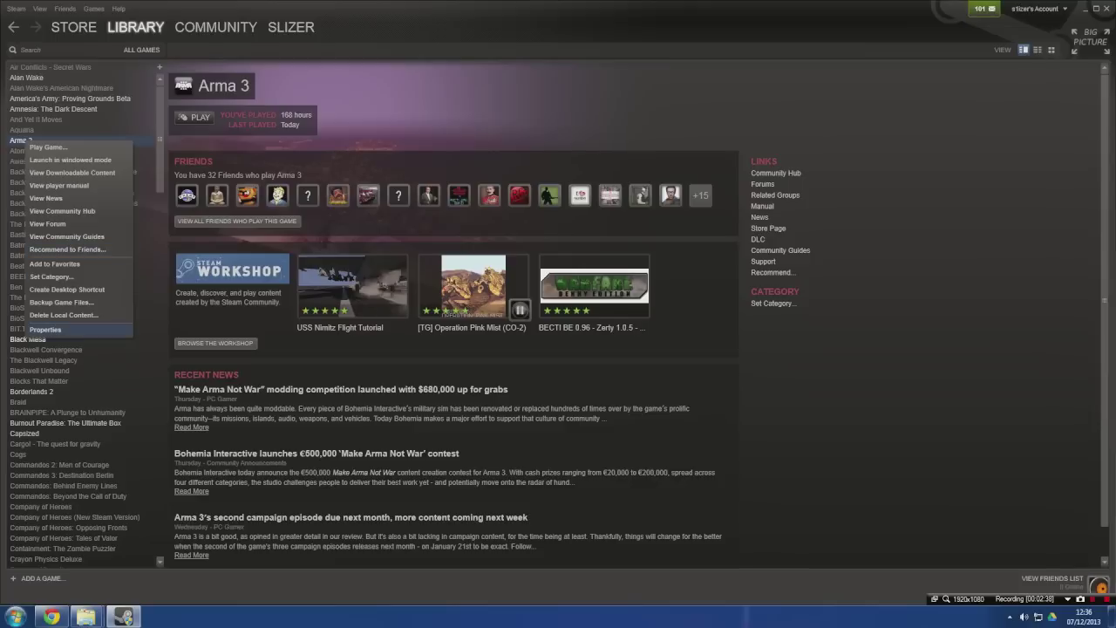
left_click(45, 330)
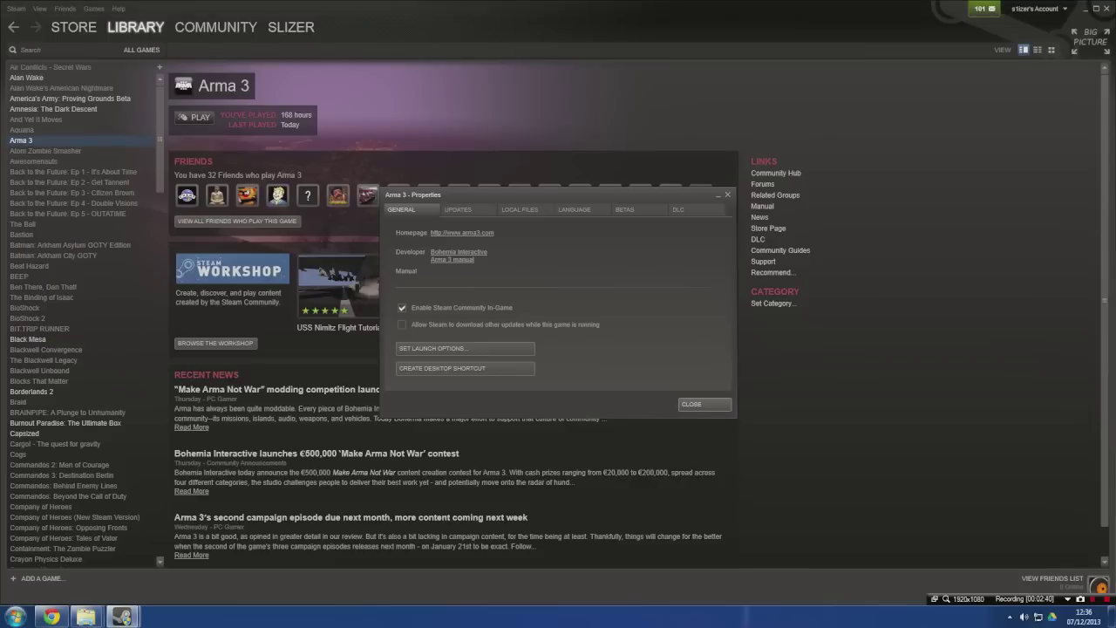
left_click(465, 348)
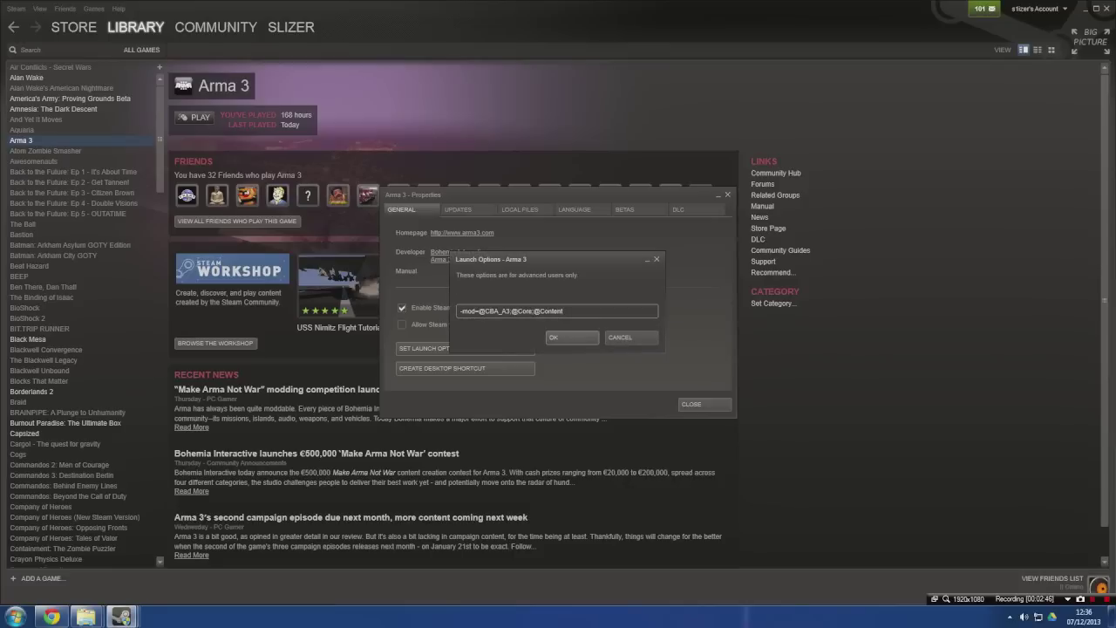
left_click(53, 617)
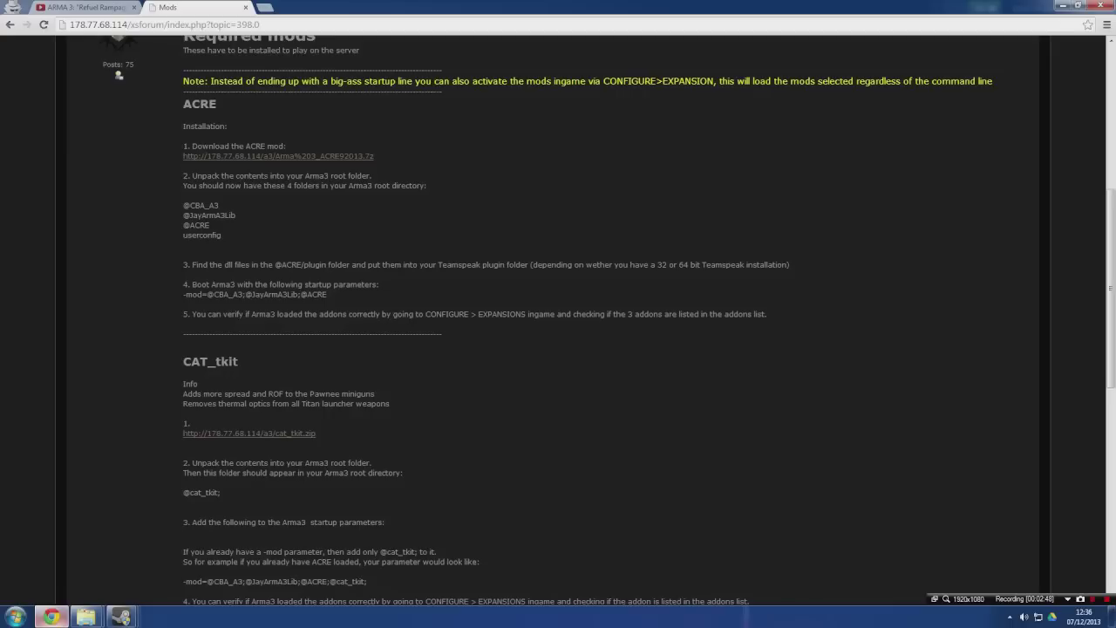
left_click_drag(328, 295, 181, 295)
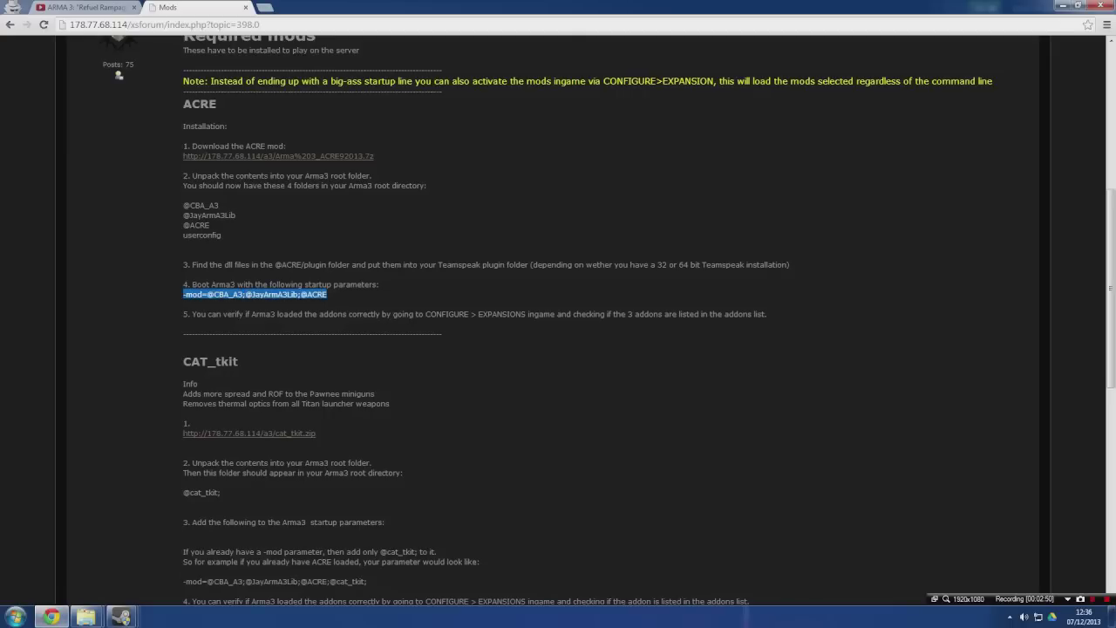
mouse_move(122, 617)
left_click(328, 549)
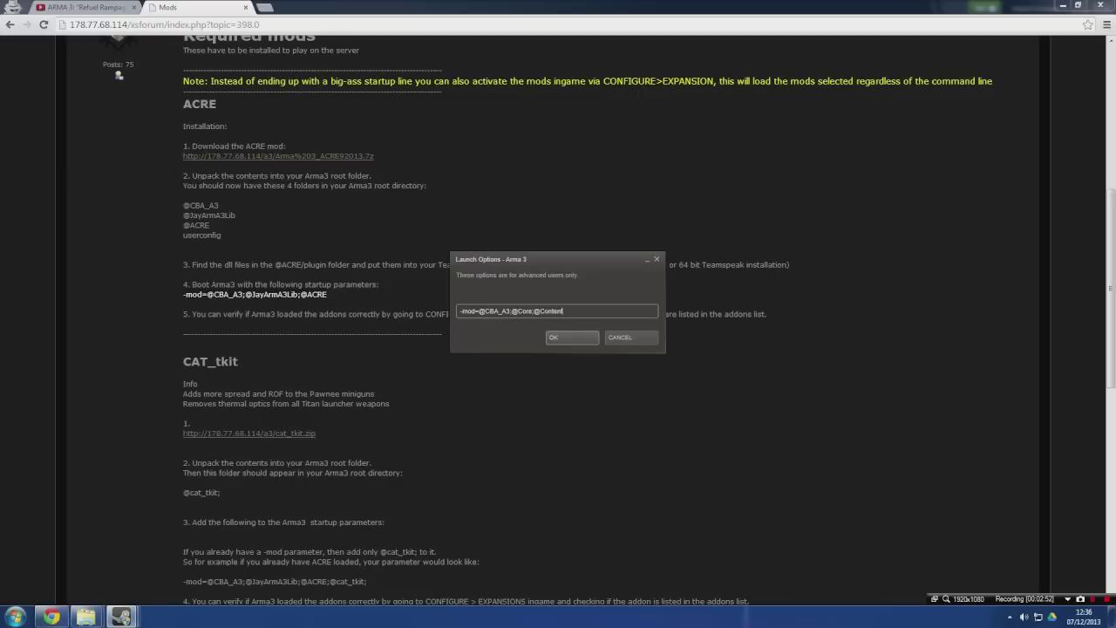
key("Return")
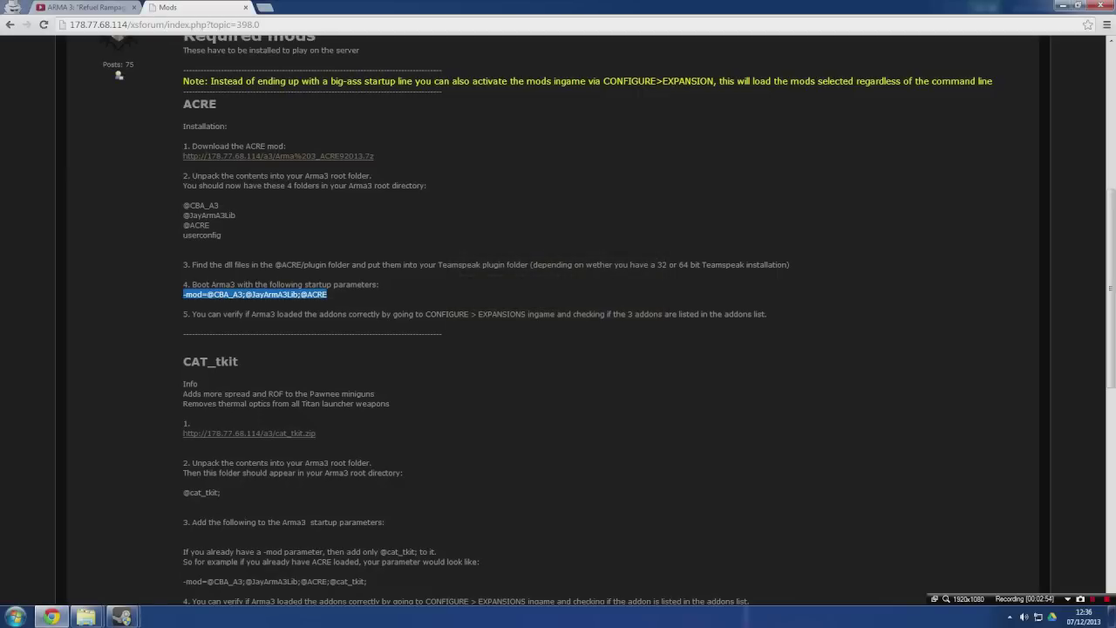
left_click(541, 349)
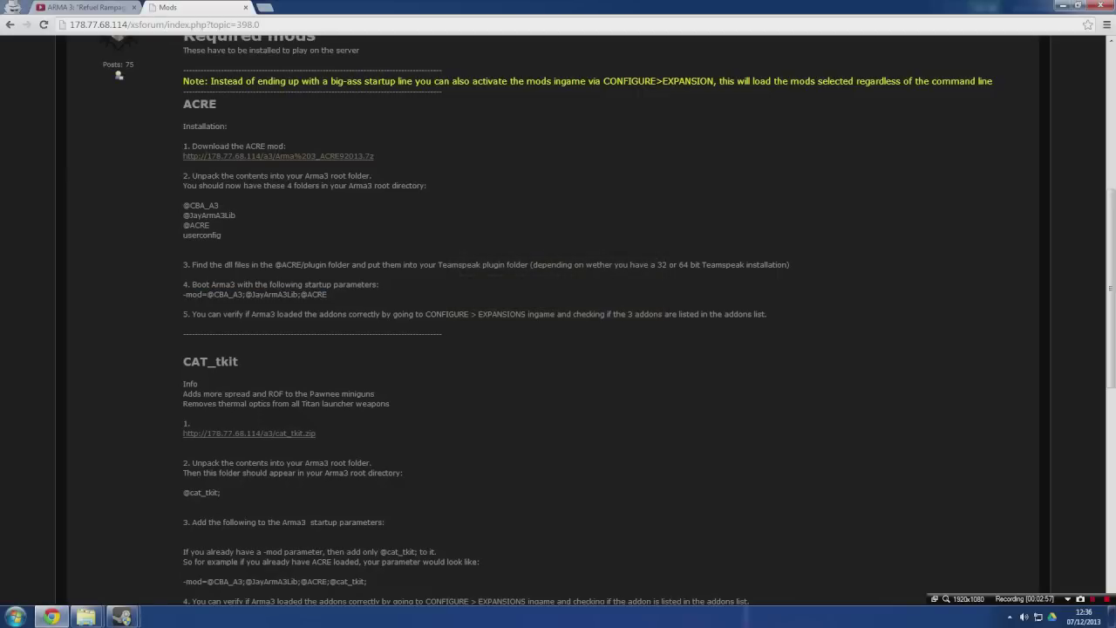
Switch to TeamSpeak 3 and open its Plugins settings
mouse_move(87, 617)
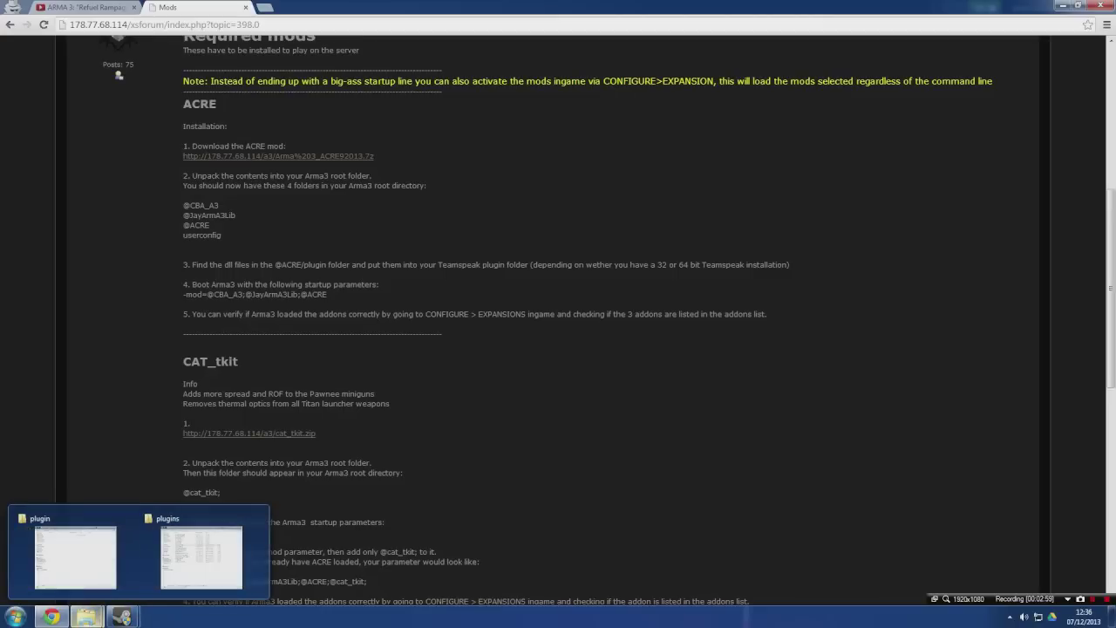
mouse_move(122, 616)
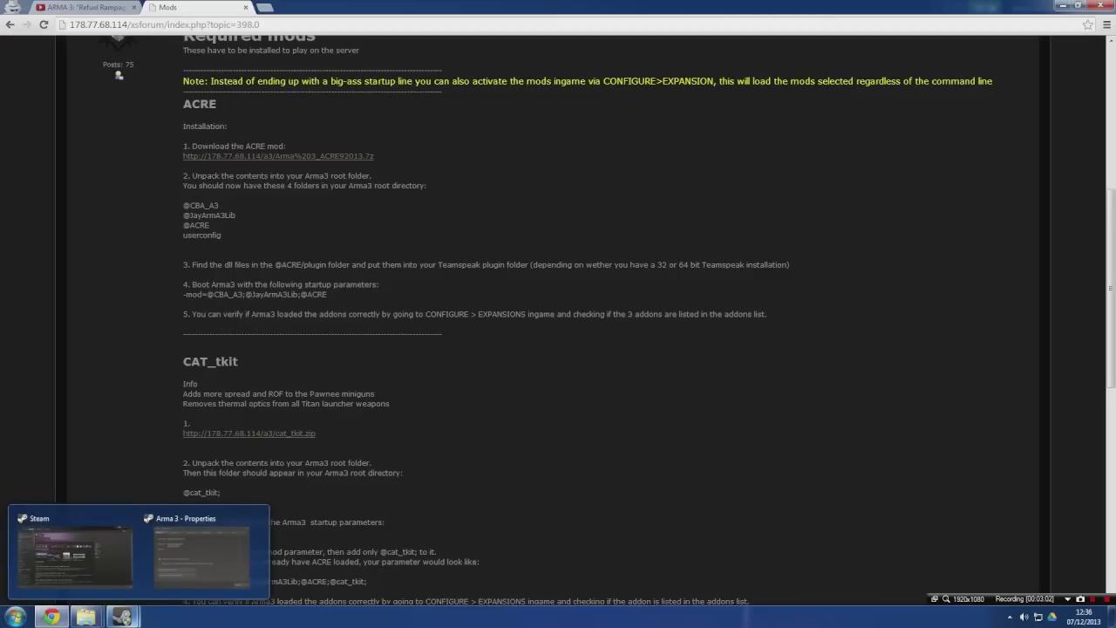
left_click(1010, 617)
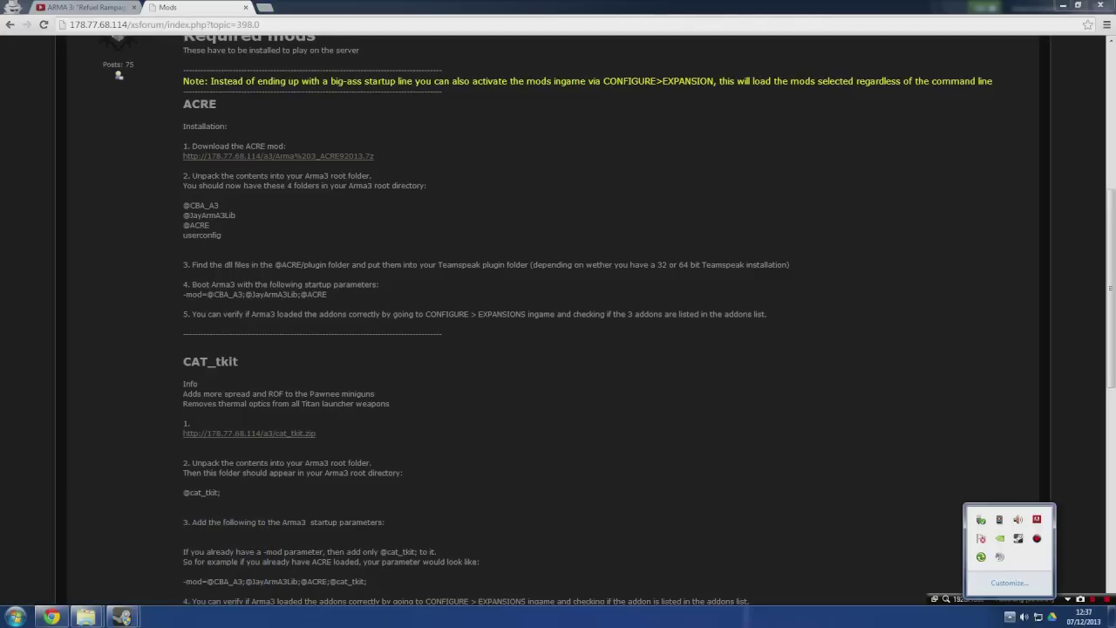
left_click(1001, 557)
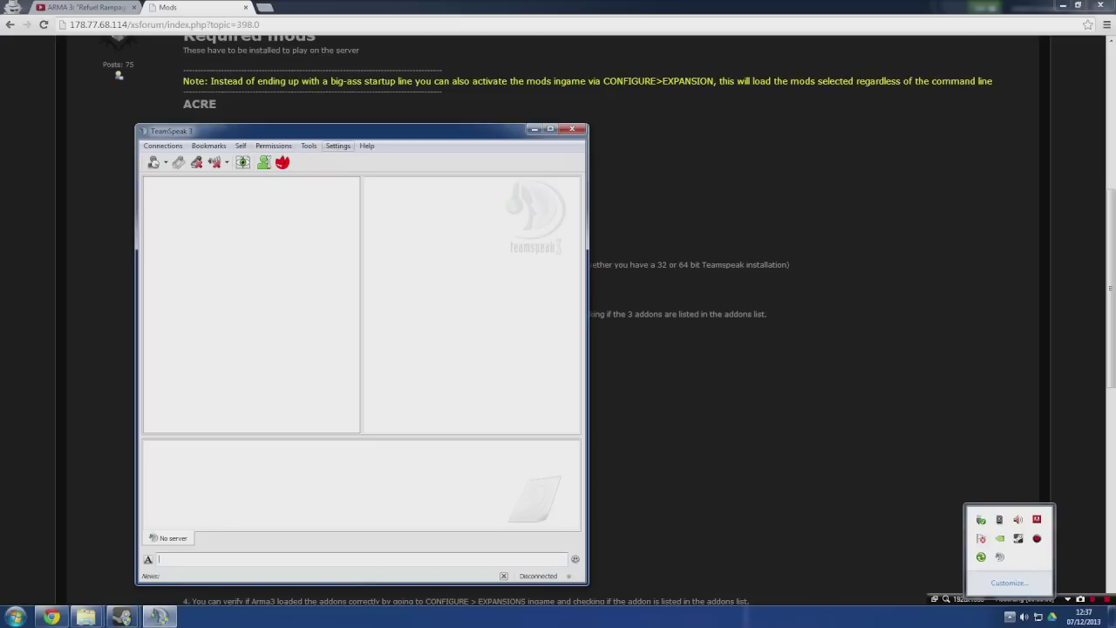
left_click(338, 146)
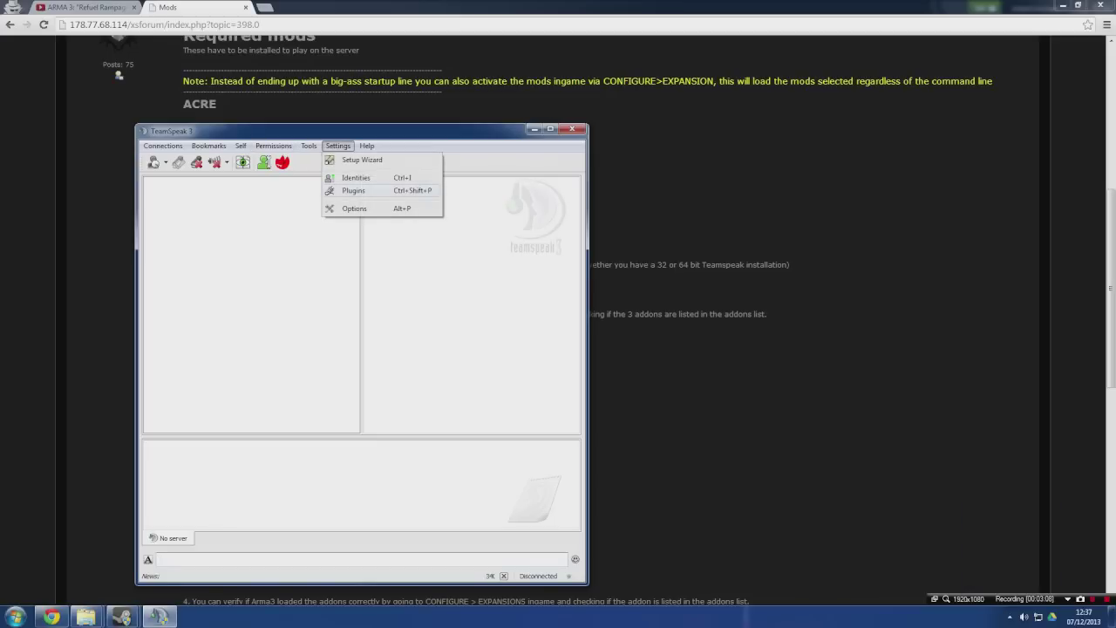
left_click(354, 190)
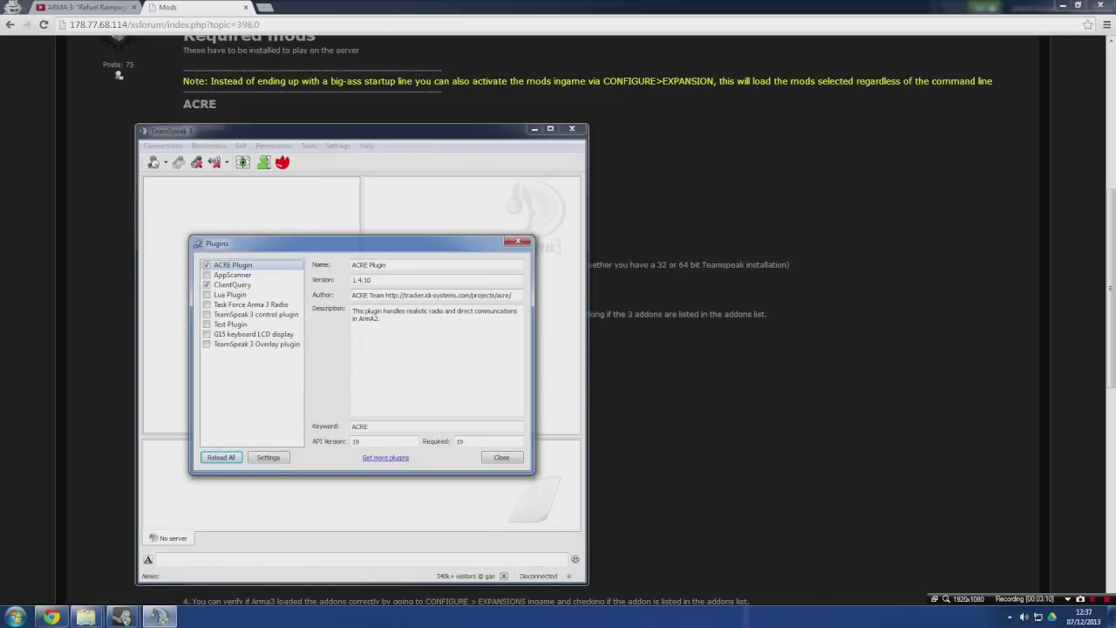